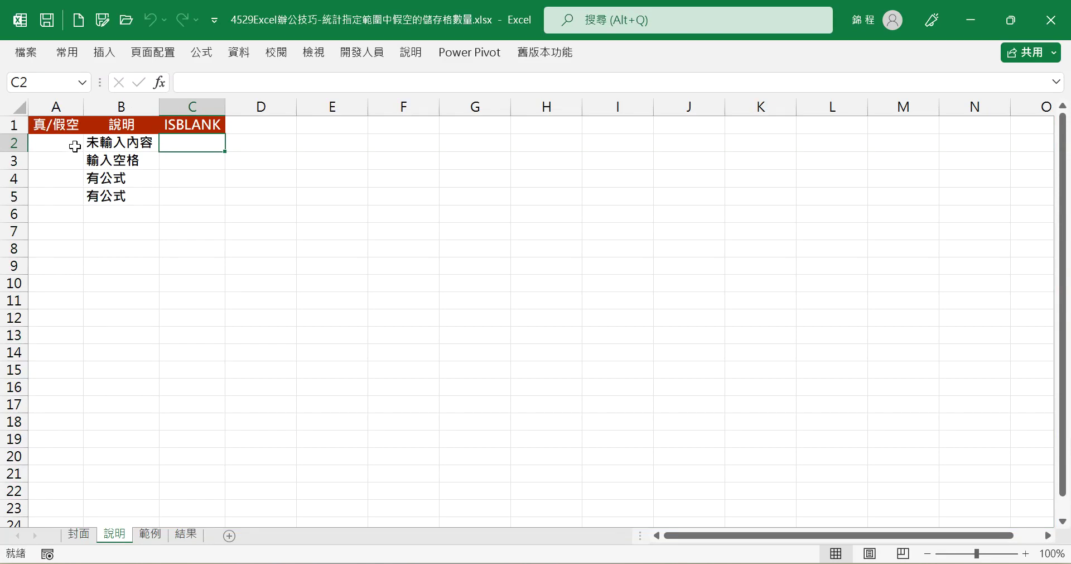
# - Inspect the contents of cells A2 to A5 on the 說明 sheet against their descriptions in column B
pyautogui.click(127, 143)
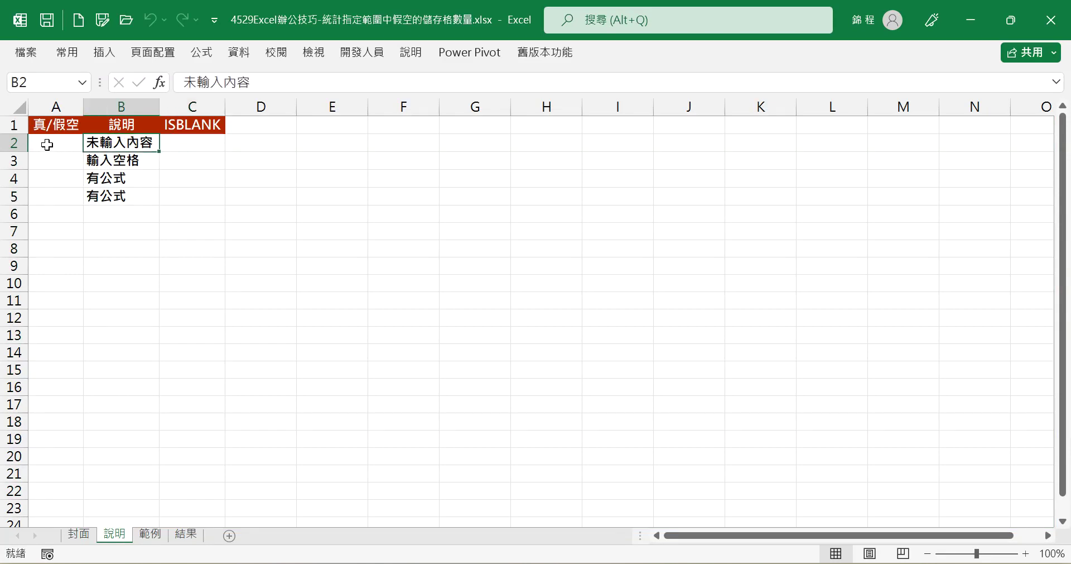
pyautogui.click(47, 144)
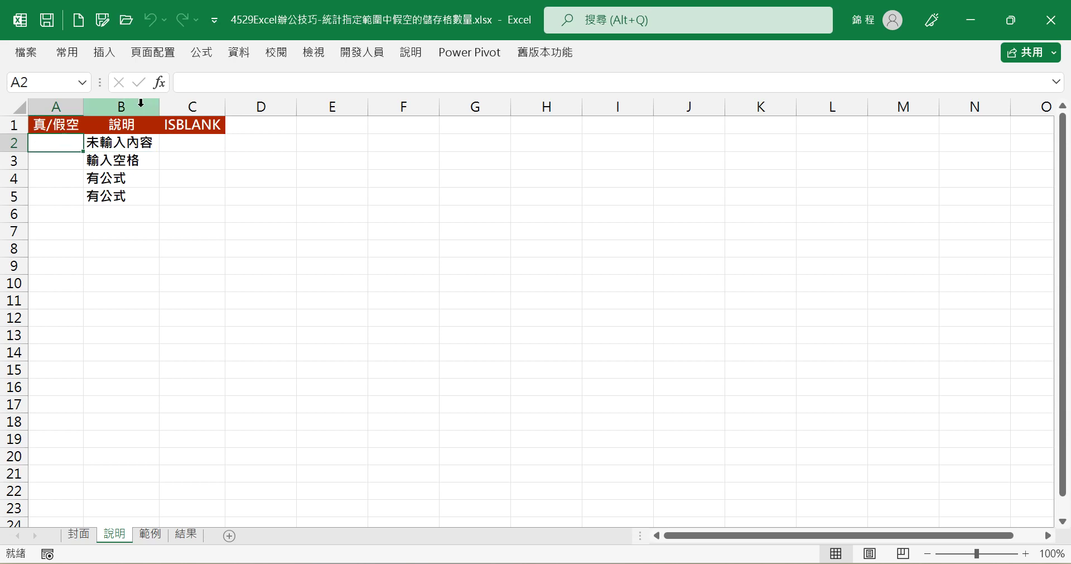
pyautogui.doubleClick(43, 144)
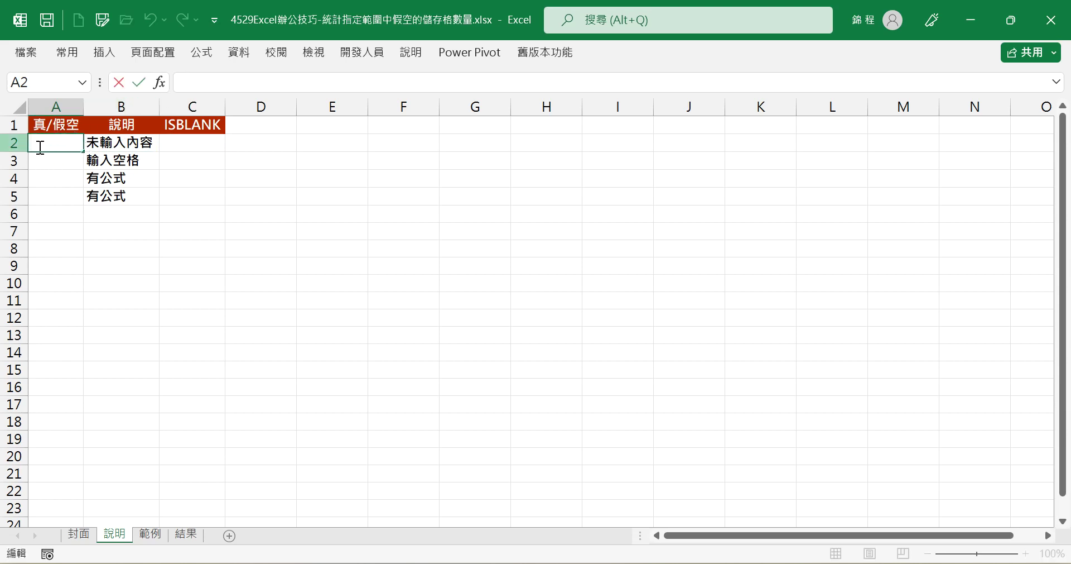
pyautogui.click(141, 160)
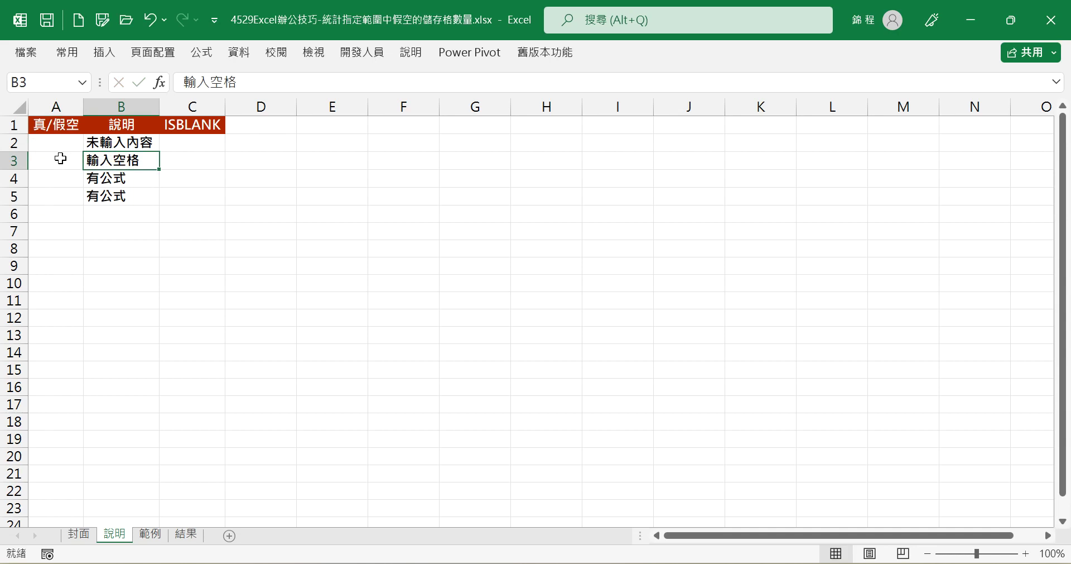
pyautogui.click(53, 156)
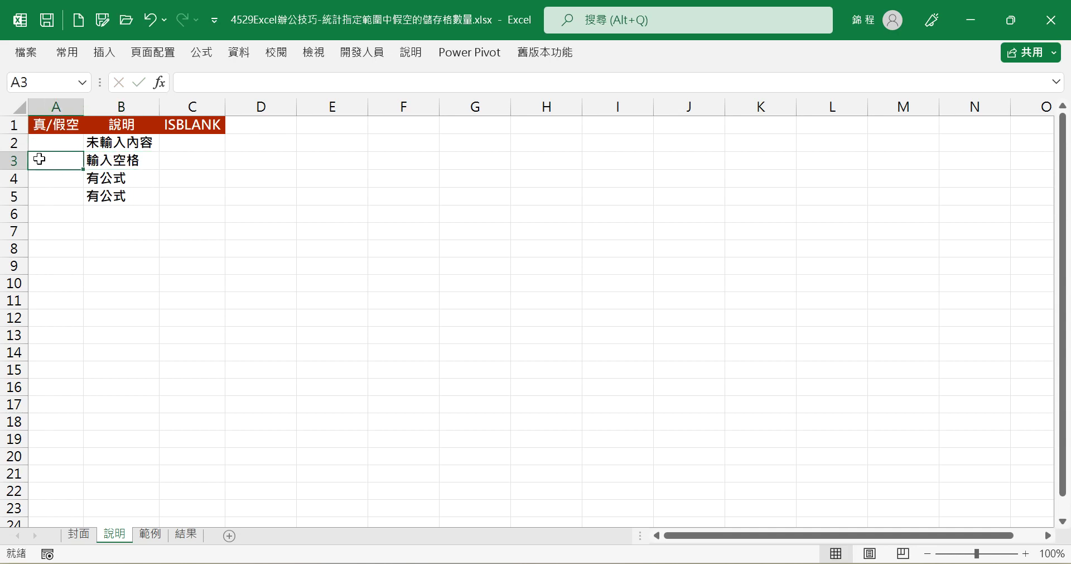
pyautogui.click(187, 82)
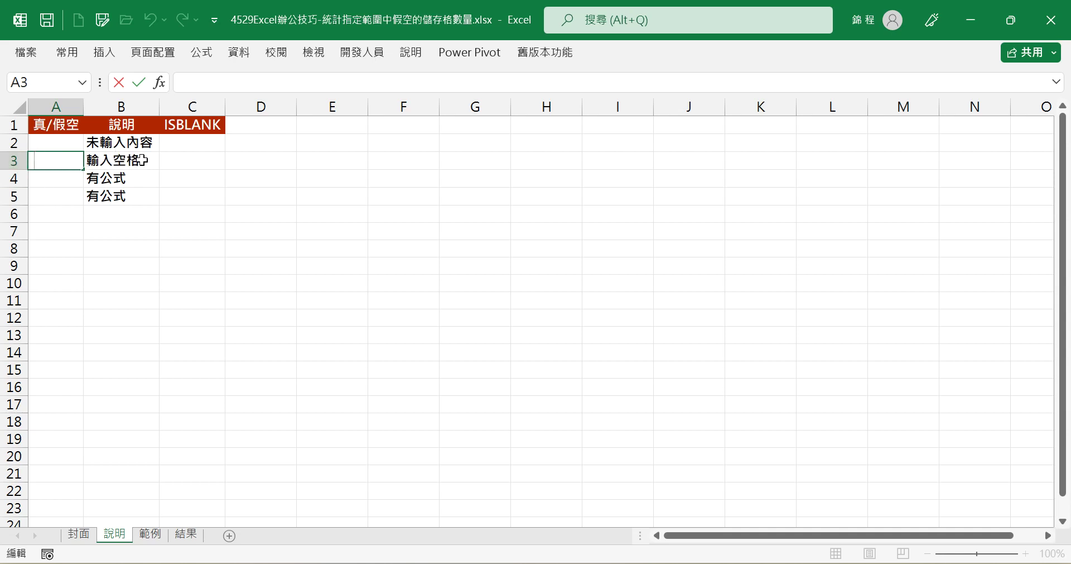
pyautogui.click(63, 180)
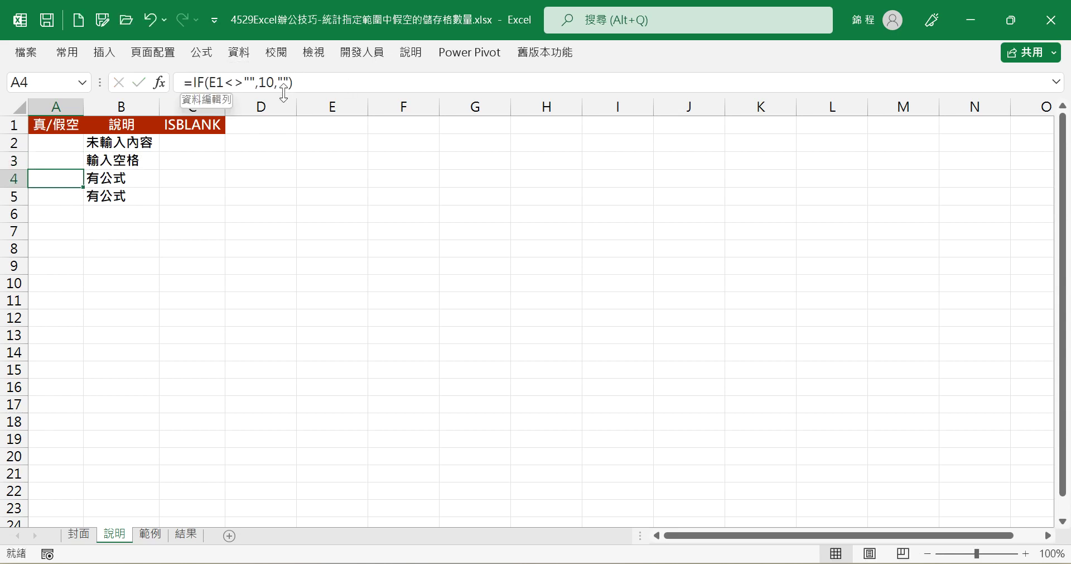
pyautogui.click(50, 196)
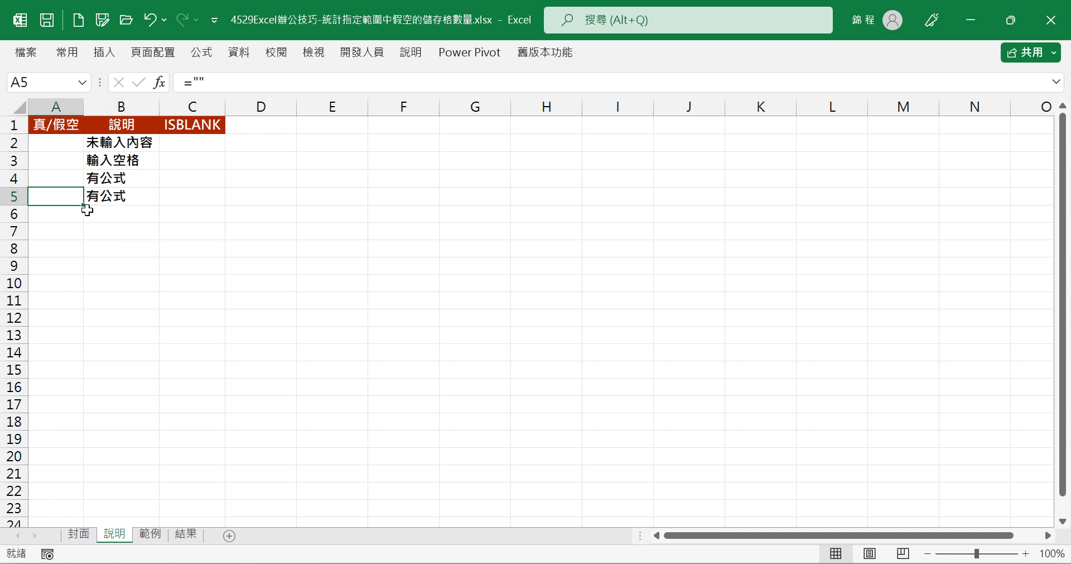
pyautogui.click(68, 142)
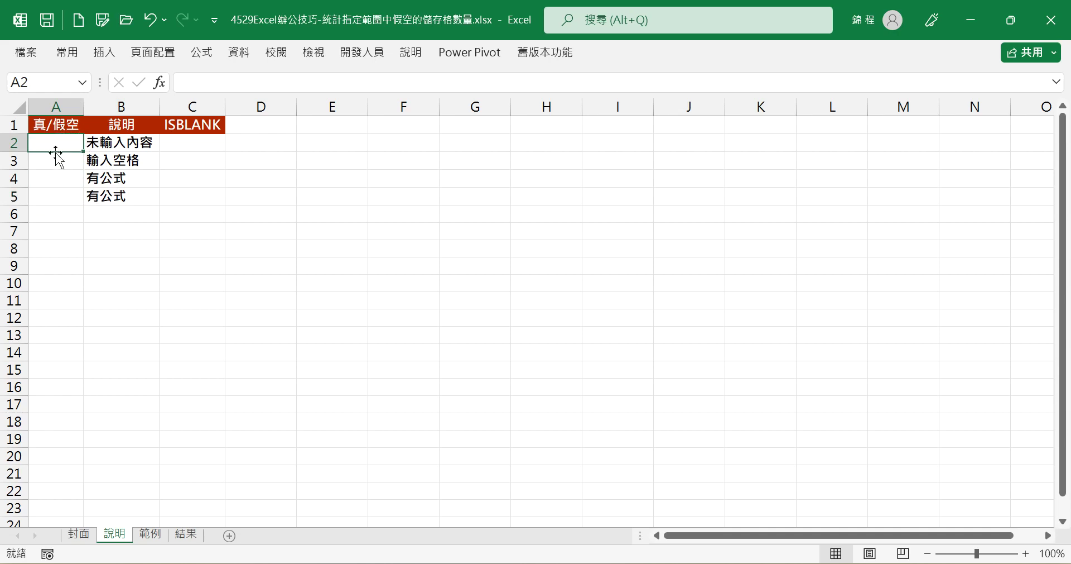
pyautogui.moveTo(67, 162); pyautogui.dragTo(72, 196)
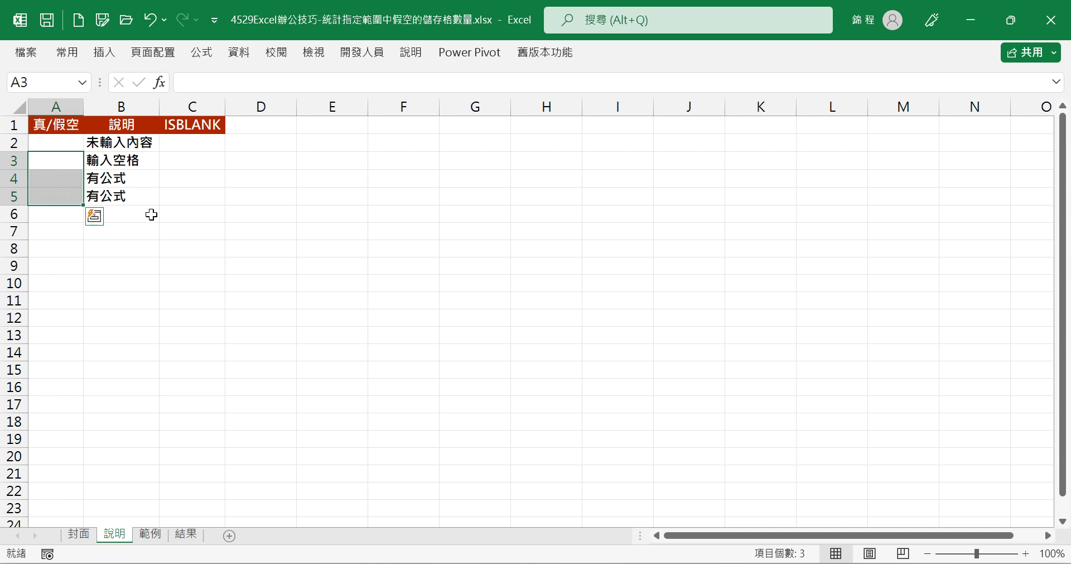
# - Enter =ISBLANK(A2) in cell C2 and fill the formula down to C5
pyautogui.click(191, 146)
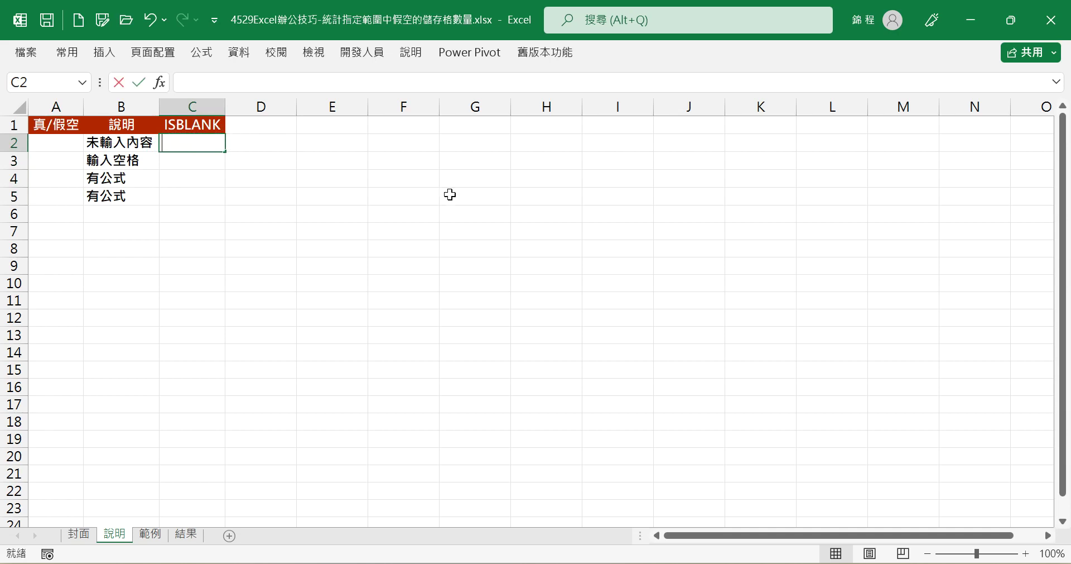
pyautogui.write('=IS')
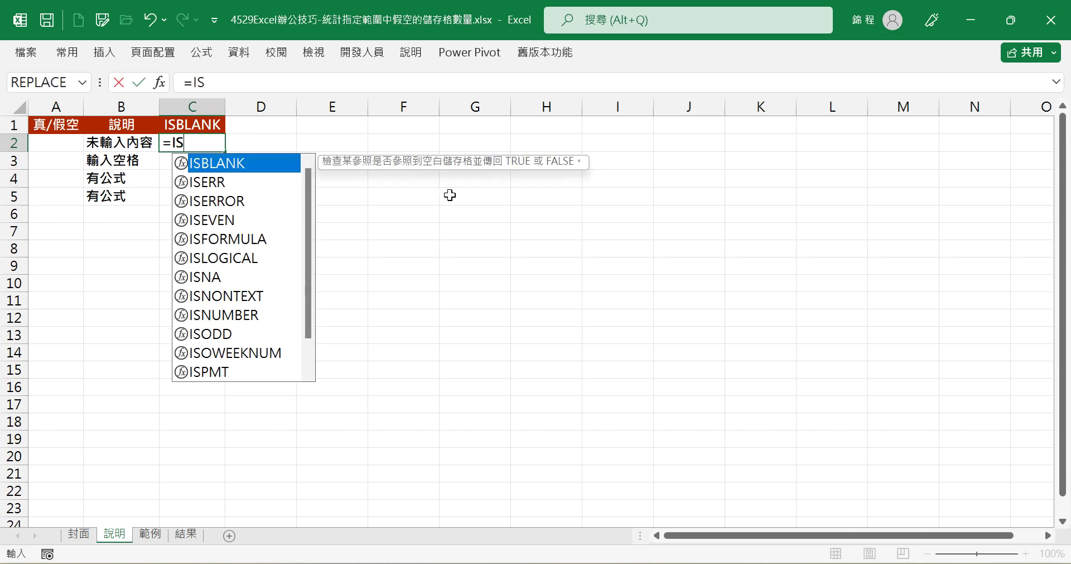
pyautogui.write('BLANK(')
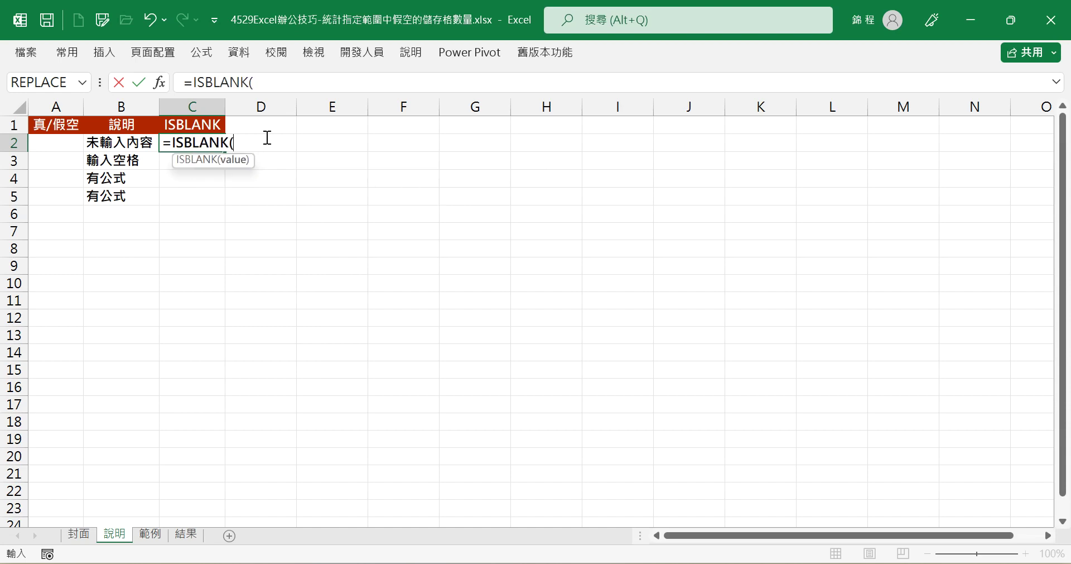
pyautogui.click(71, 146)
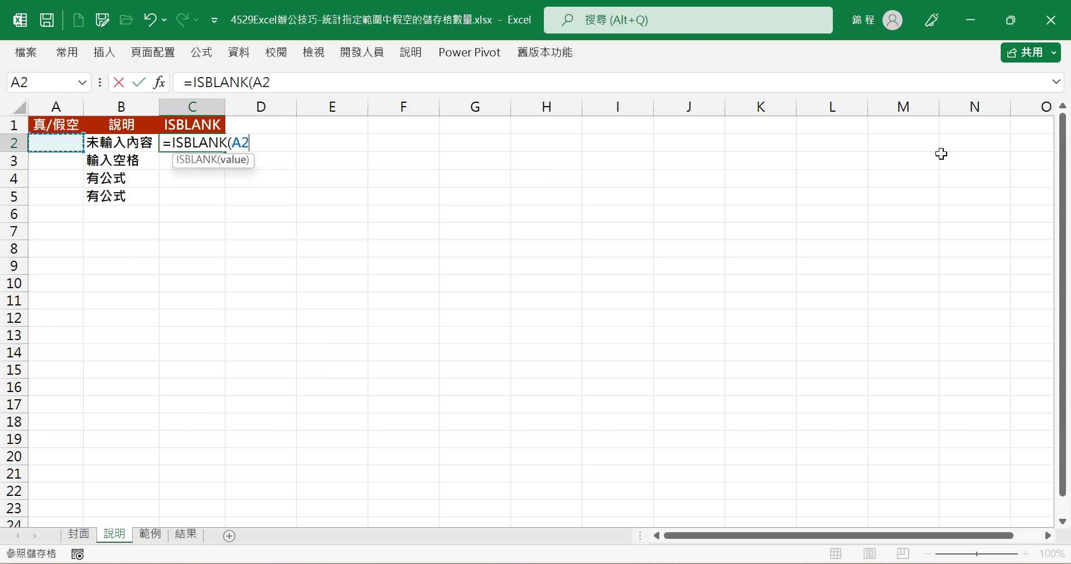
pyautogui.write(')')
pyautogui.press('Tab')
pyautogui.press('Left')
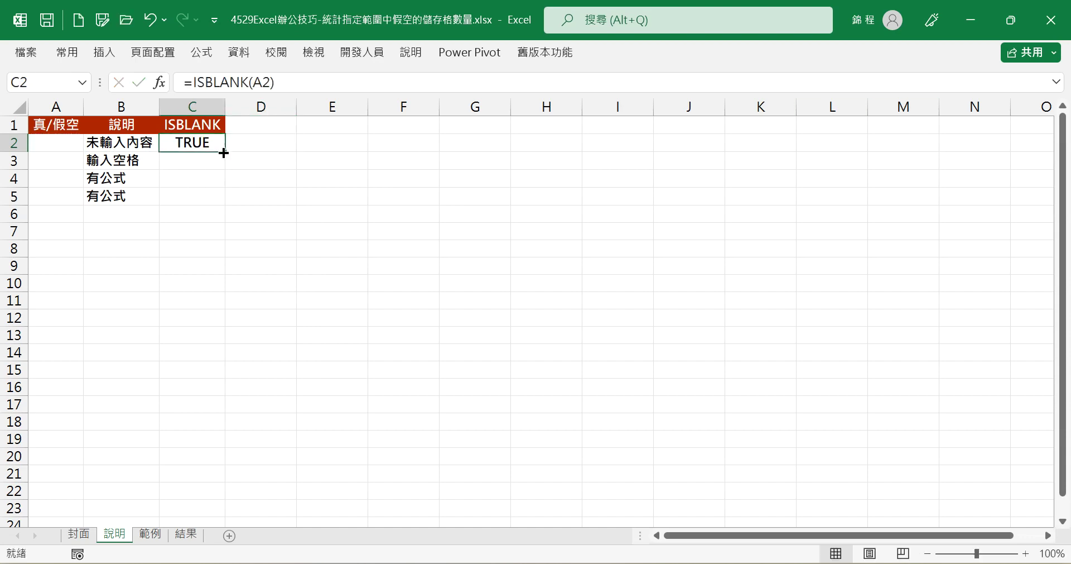
pyautogui.moveTo(228, 152); pyautogui.dragTo(226, 204)
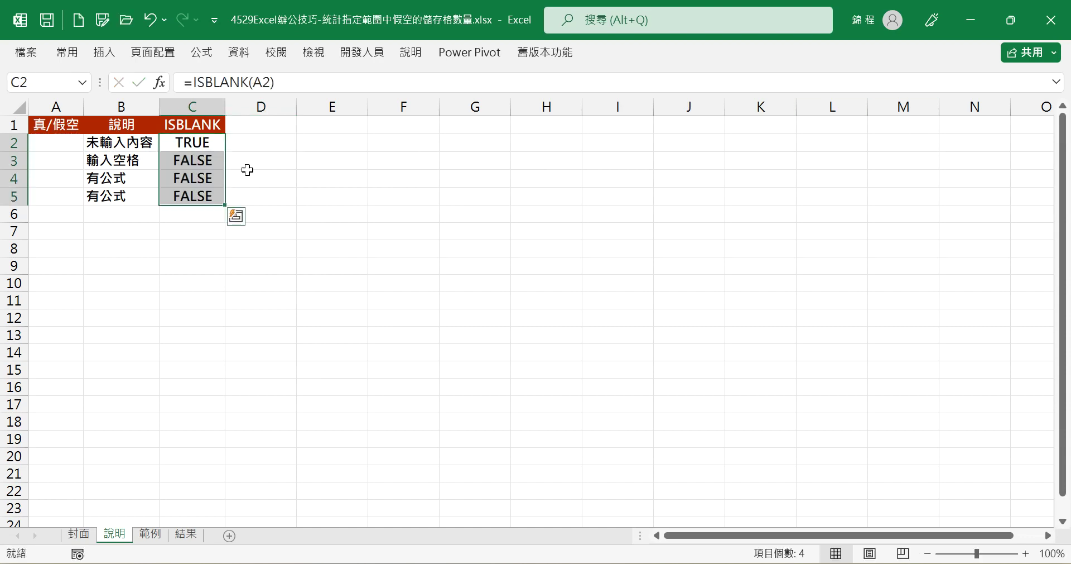
pyautogui.click(234, 156)
pyautogui.click(189, 162)
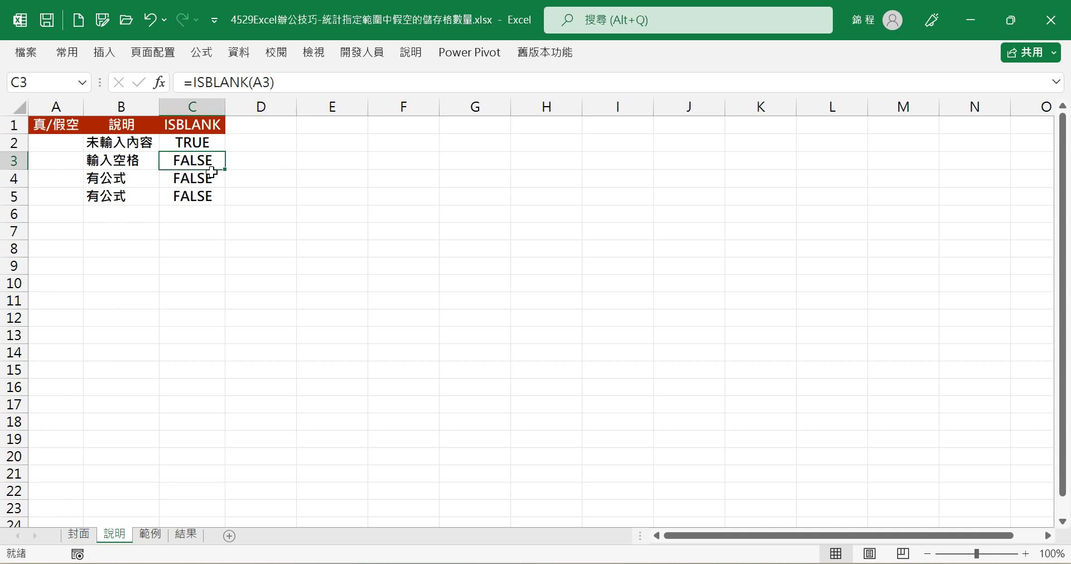
# - Switch to the 範例 sheet and examine the COUNTIF formulas in D3 and D7 against the empty-looking cells B3, B4 and B7
pyautogui.click(150, 534)
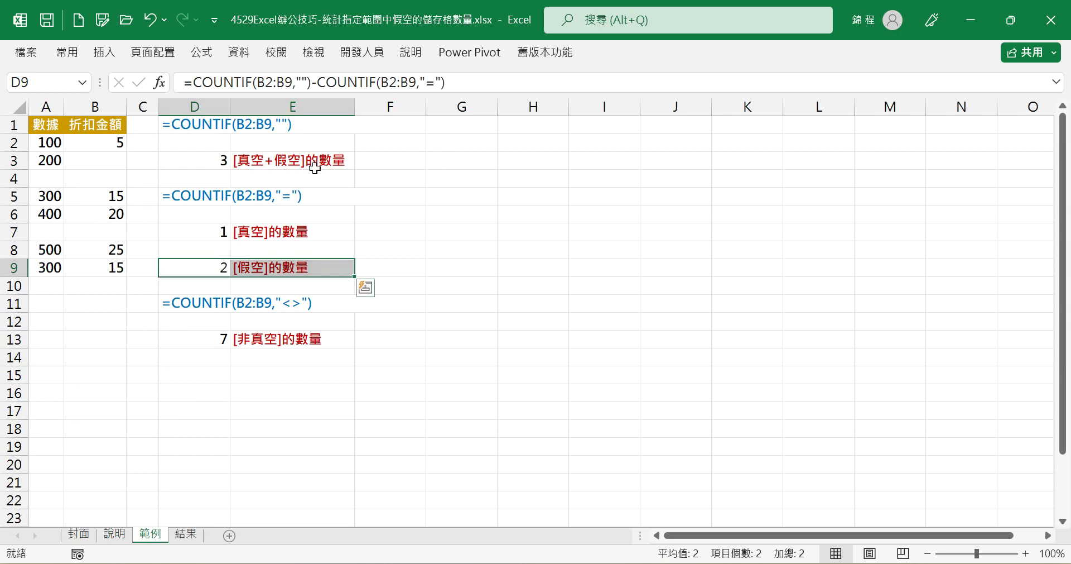
pyautogui.click(196, 155)
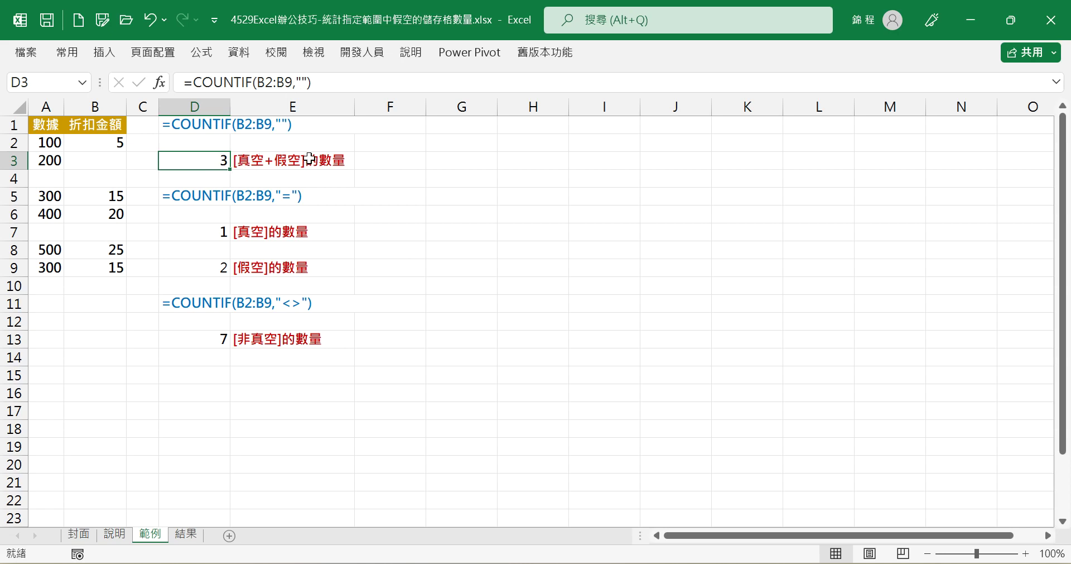
pyautogui.click(210, 234)
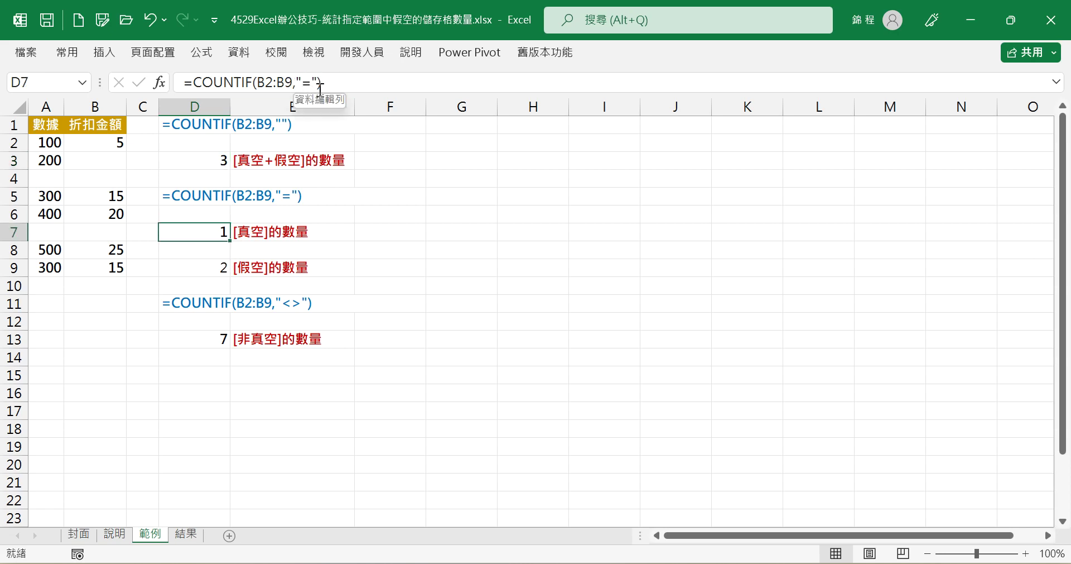
pyautogui.click(100, 157)
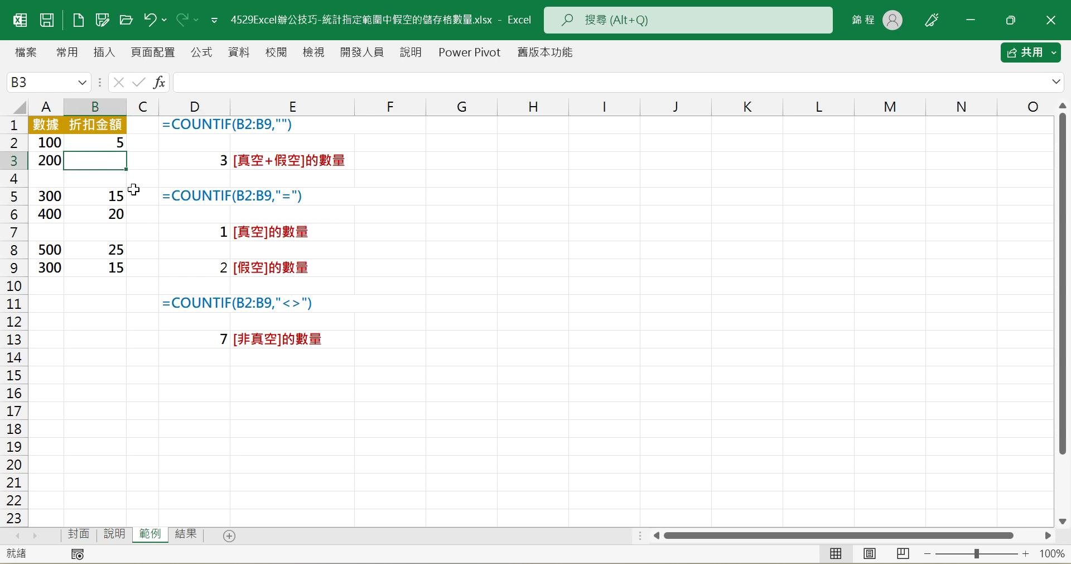
pyautogui.click(212, 228)
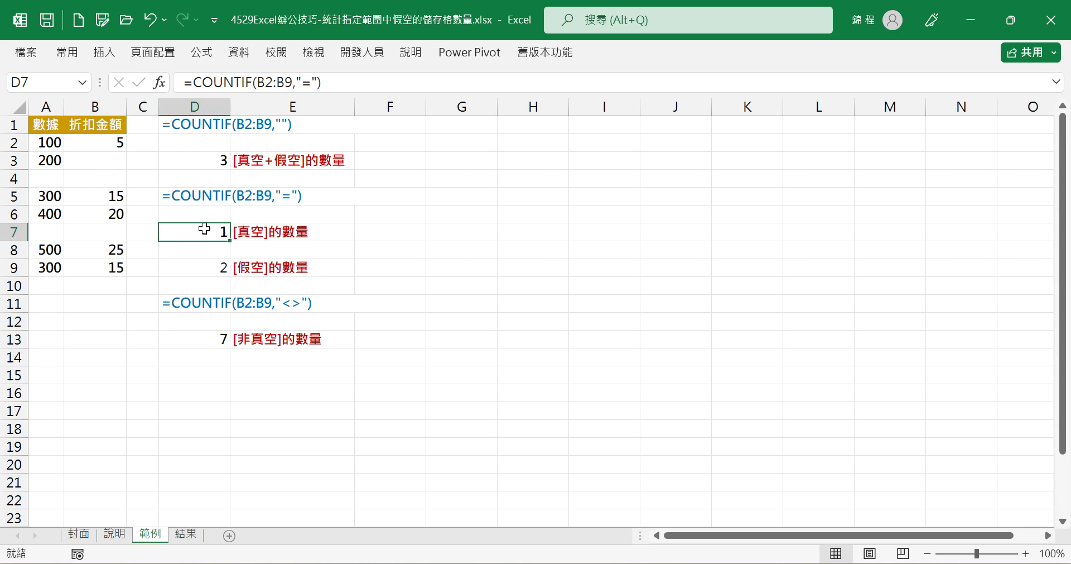
pyautogui.click(97, 175)
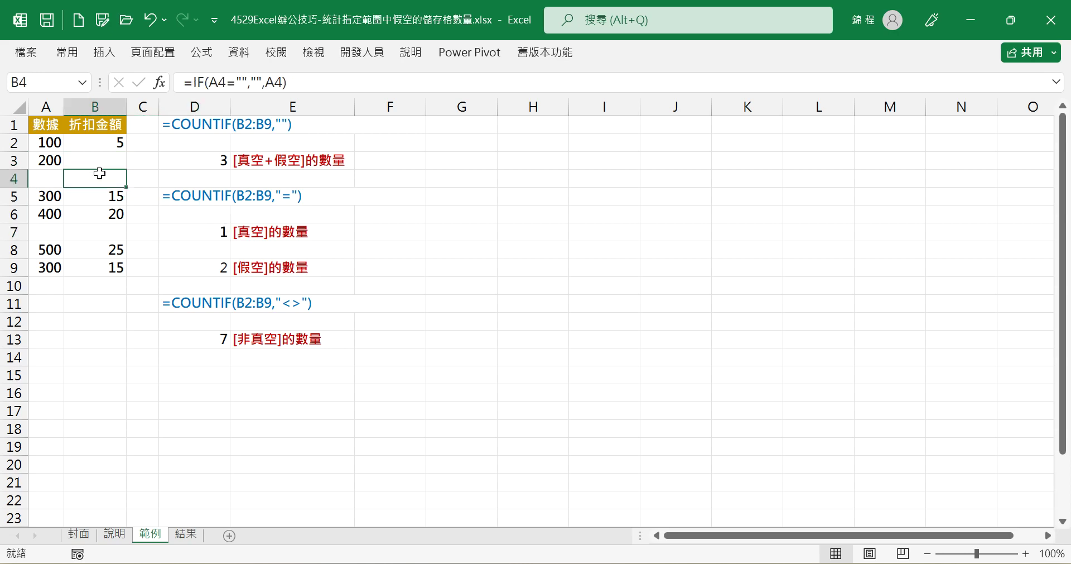
pyautogui.click(99, 230)
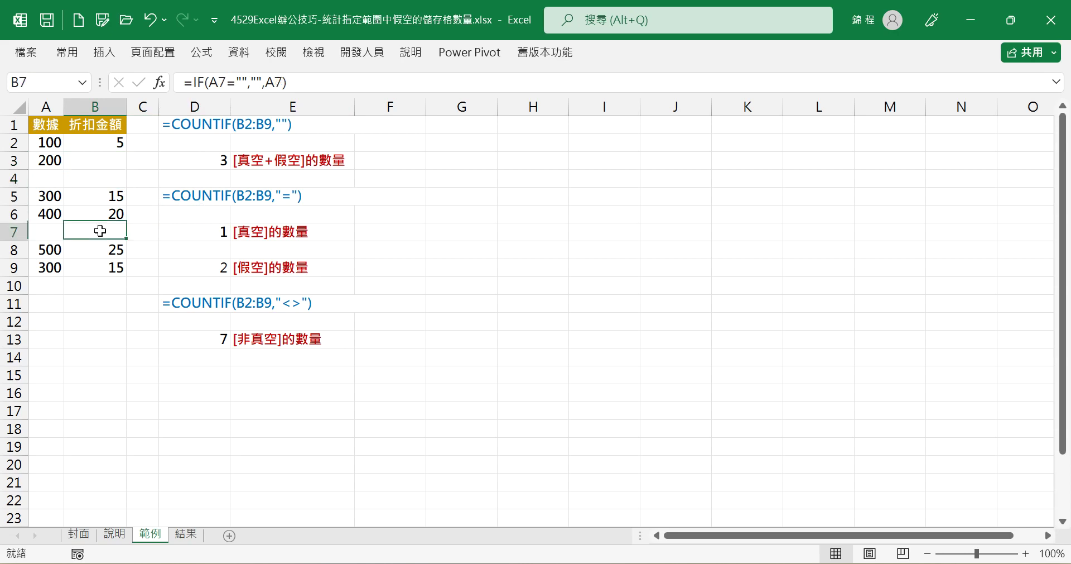
pyautogui.click(215, 237)
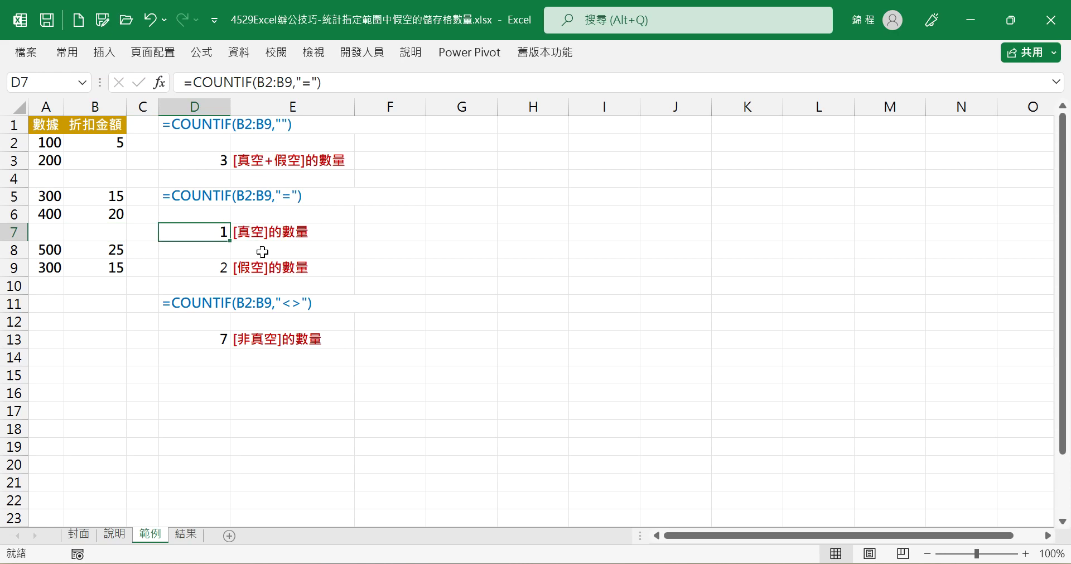
# - Examine the formulas for the 假空 count in D9 and the 非真空 count in D13, checking cells B7 and B4
pyautogui.click(217, 270)
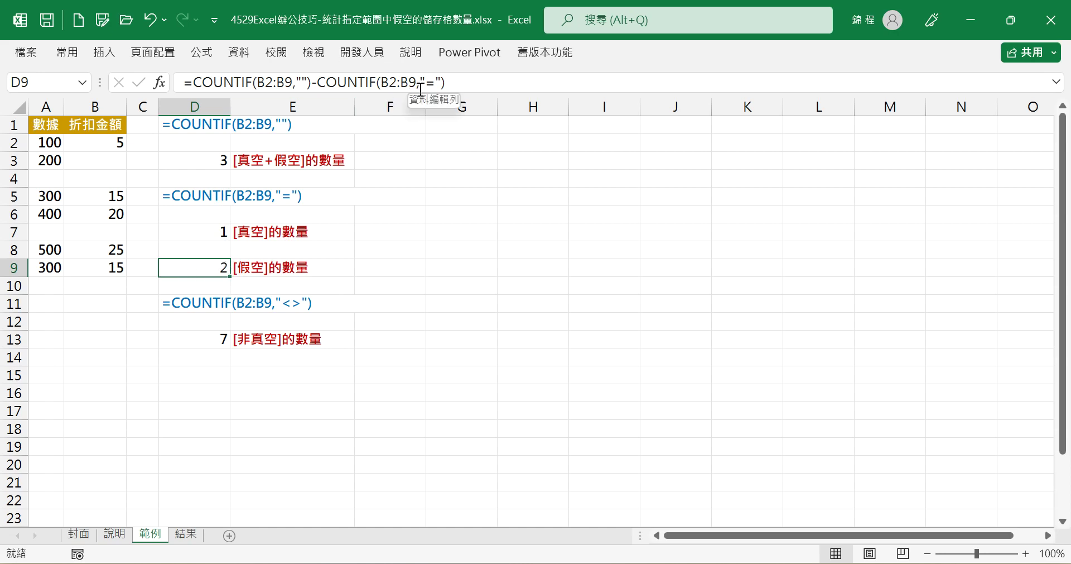
pyautogui.click(208, 303)
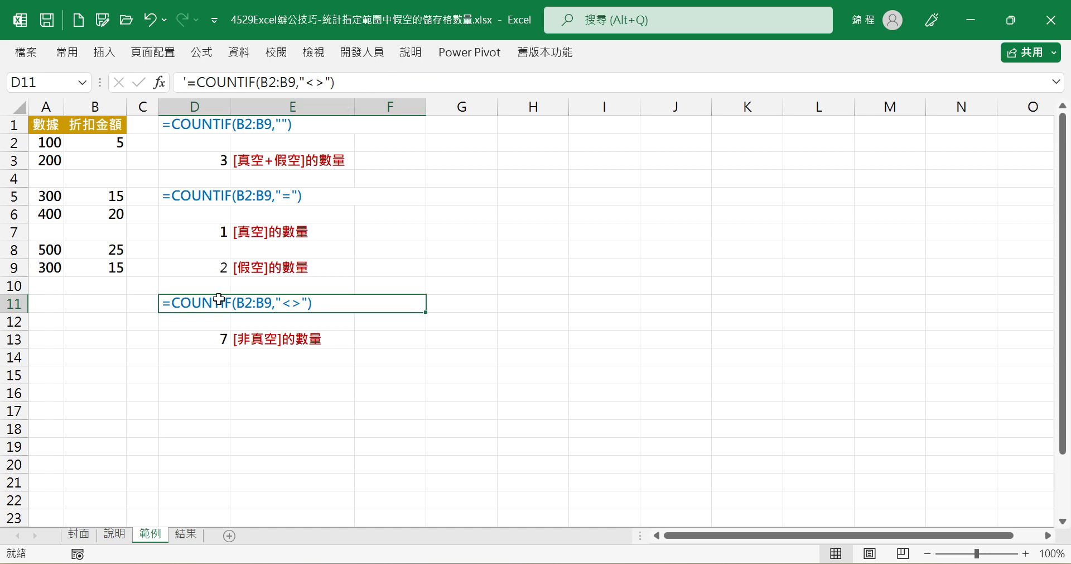
pyautogui.click(212, 338)
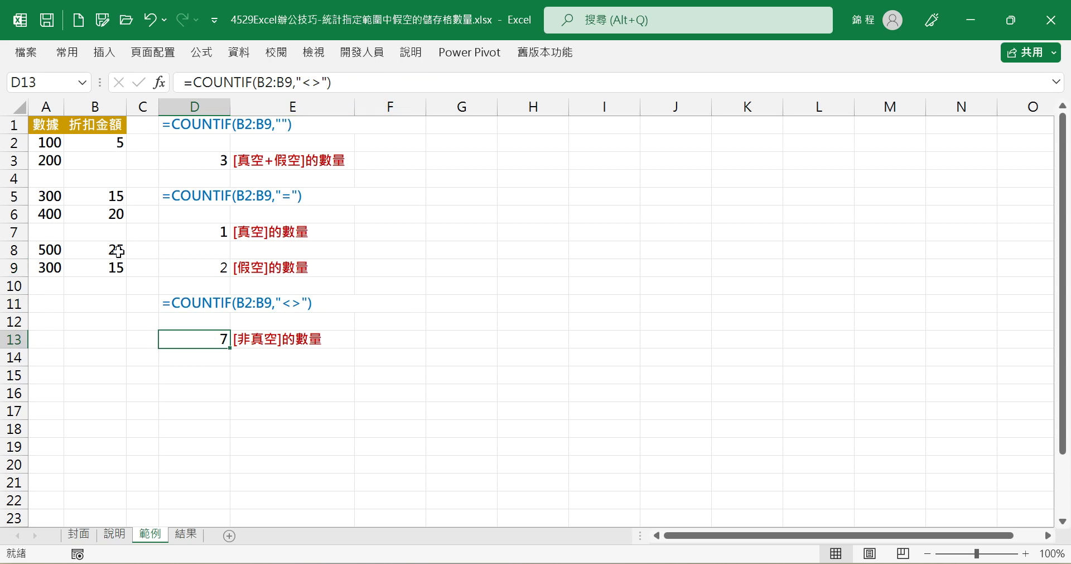
pyautogui.click(98, 227)
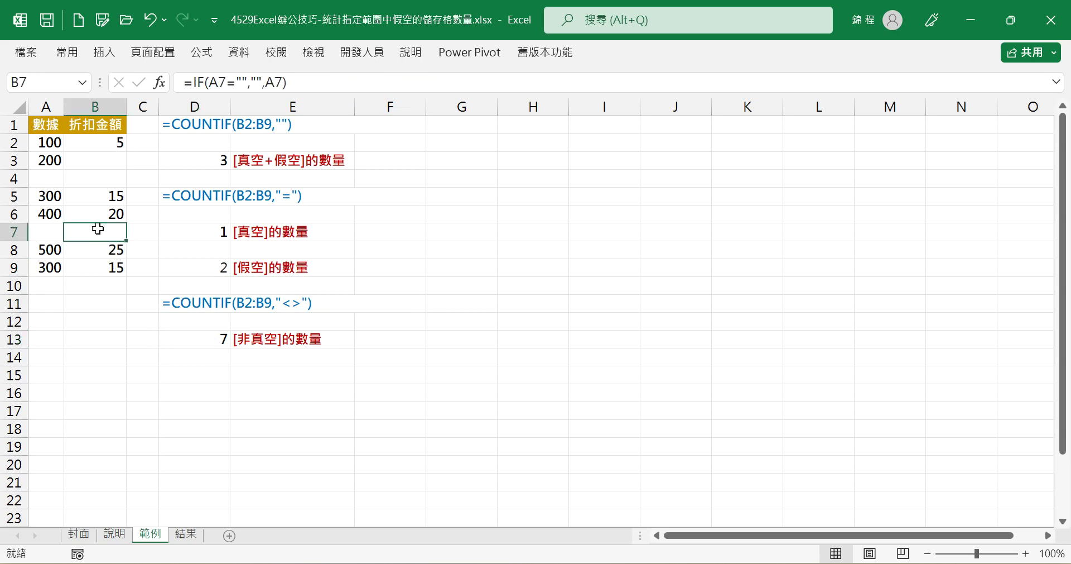
pyautogui.click(103, 178)
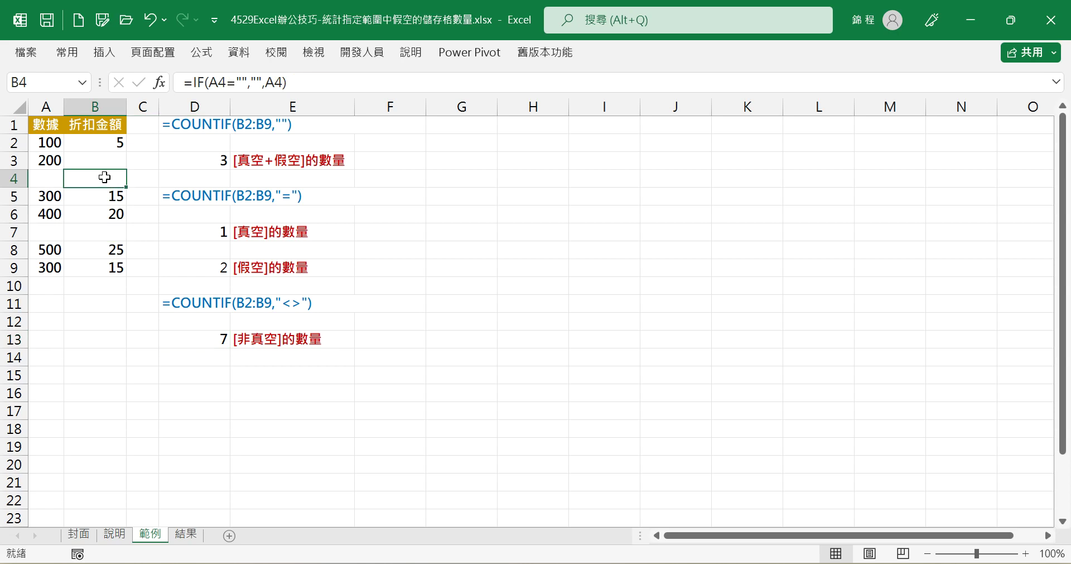
pyautogui.click(222, 341)
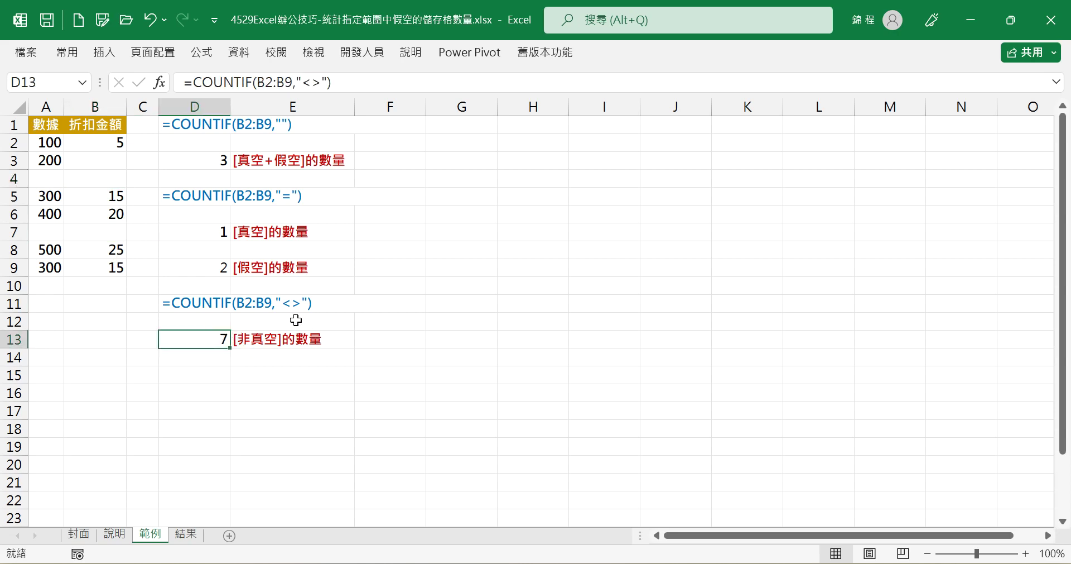